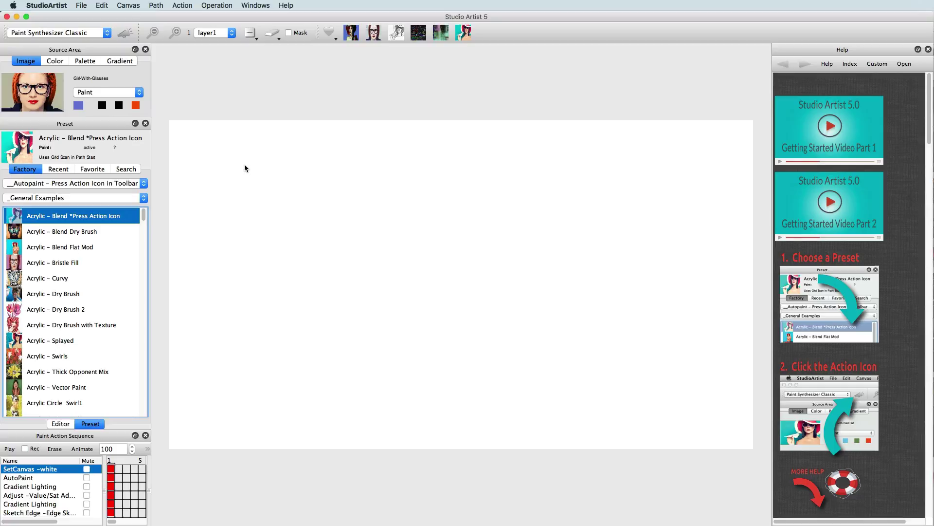
Step: Keep Paint colouring, load the Acrylic – Bristle Fill preset and autopaint the portrait
left_click(119, 93)
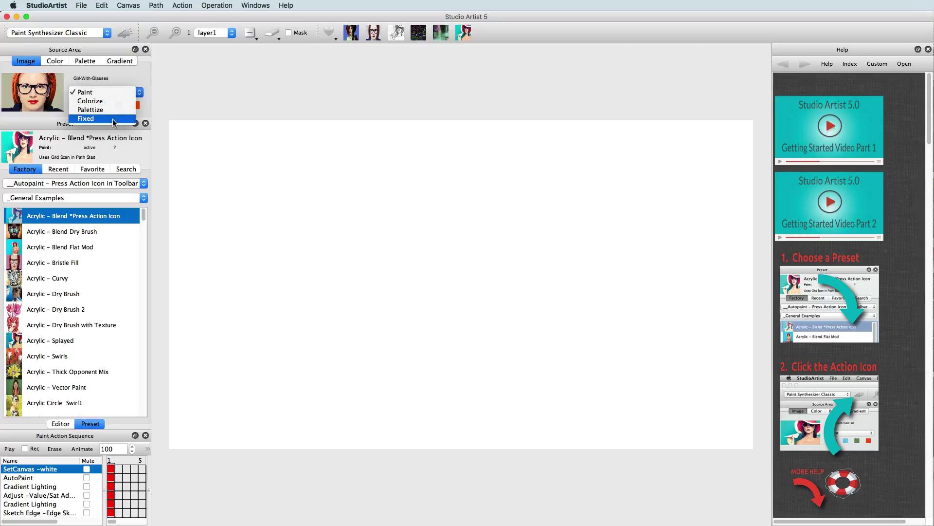
left_click(115, 91)
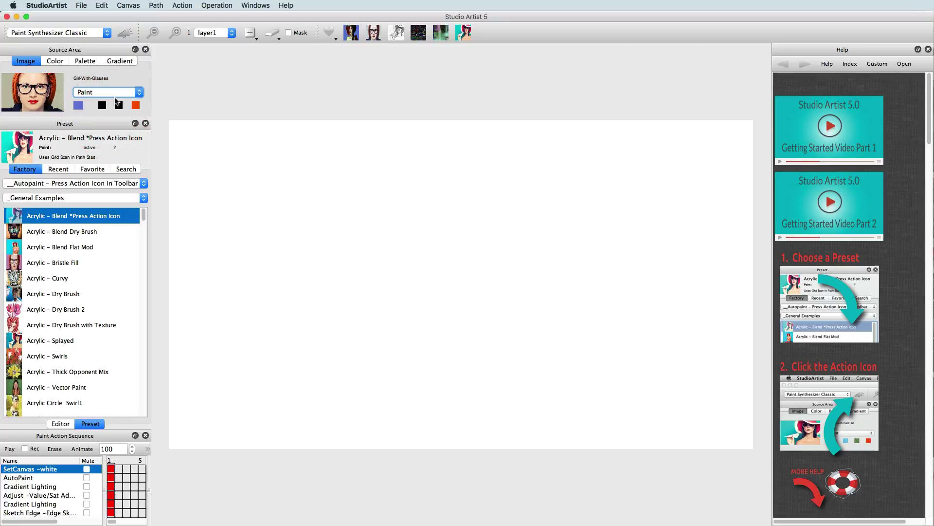
left_click(67, 261)
left_click(125, 33)
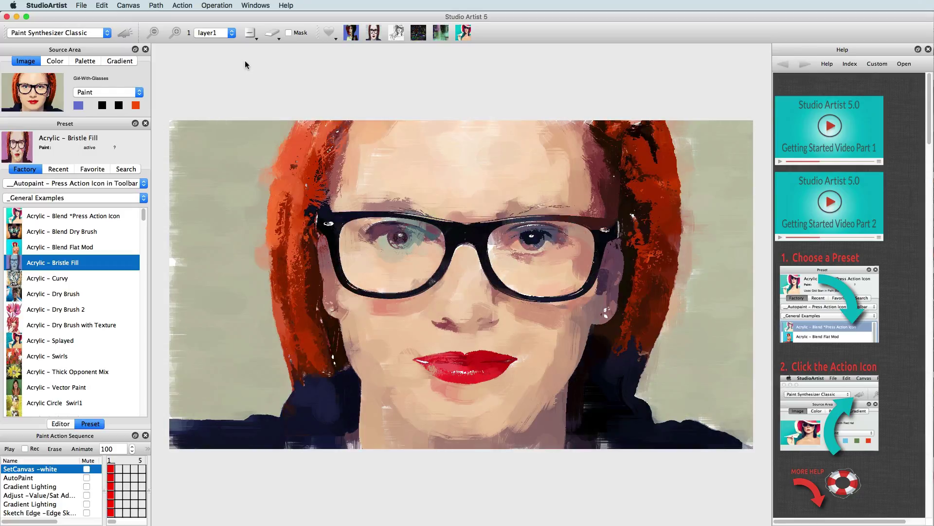
Step: Switch source colouring to Colorize and restart on a cleared white canvas
left_click(107, 92)
left_click(106, 101)
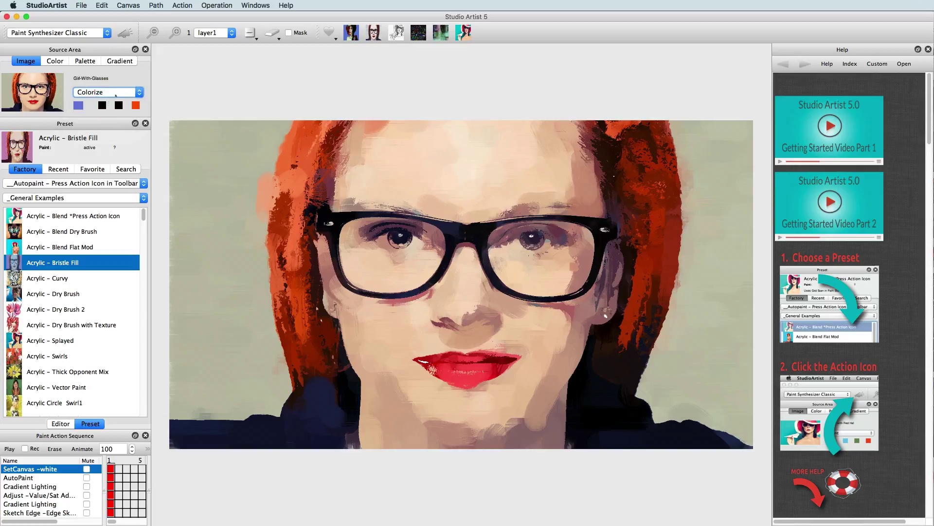
left_click(272, 32)
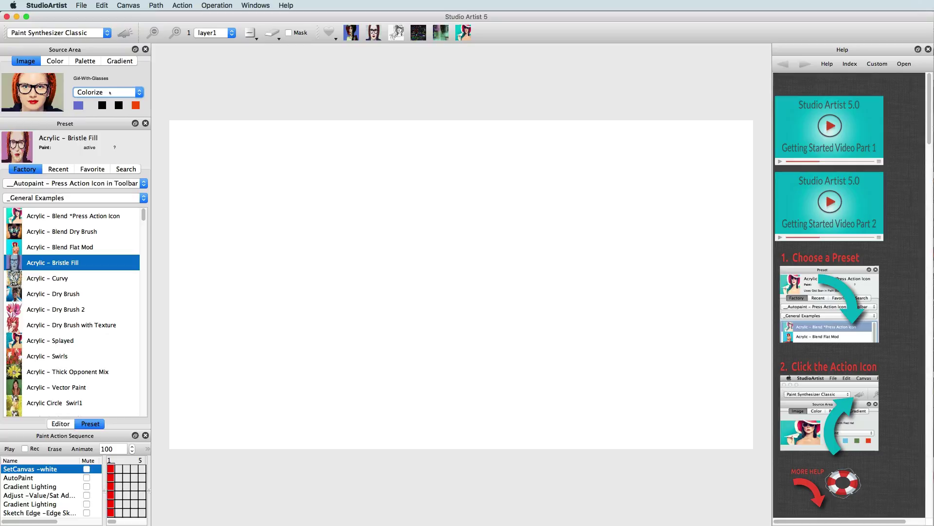
Step: Autopaint in Colorize mode, then sample red hair, dark and light blue colours
left_click(125, 33)
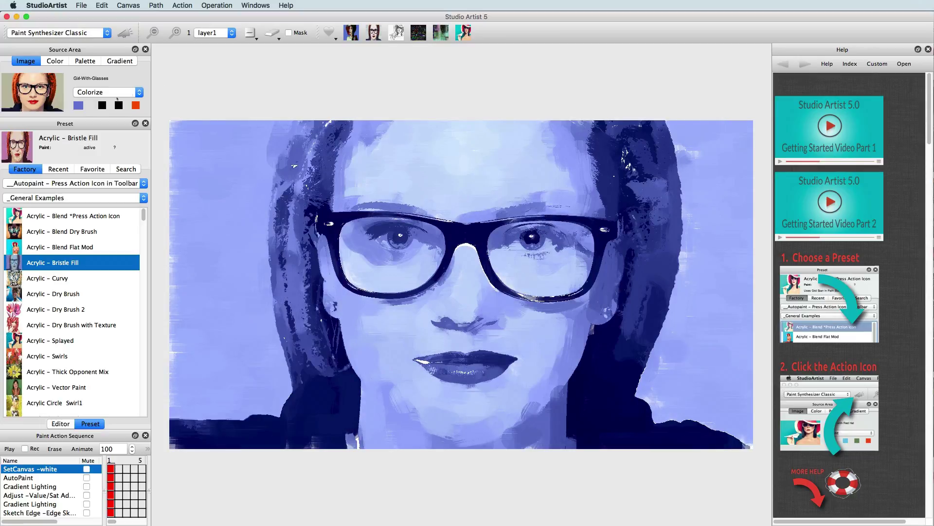
left_click(53, 83)
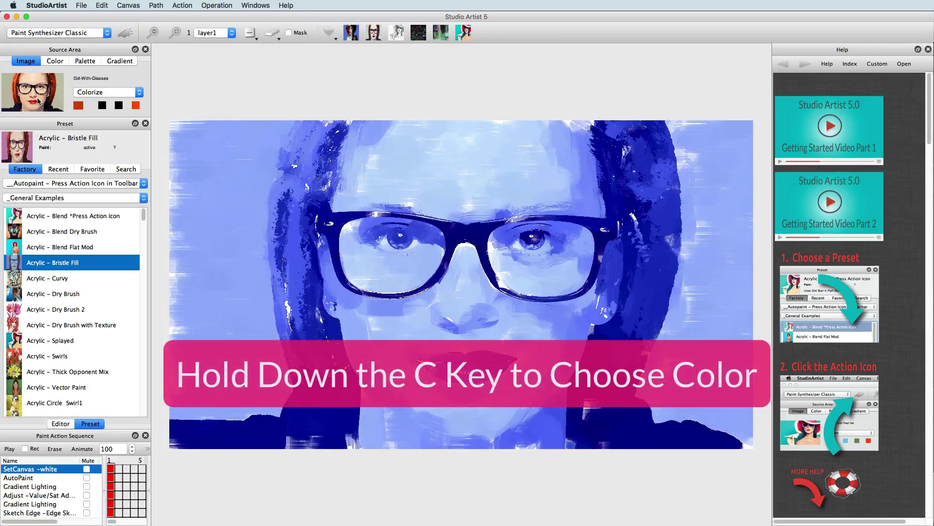
left_click(44, 101)
left_click(310, 186)
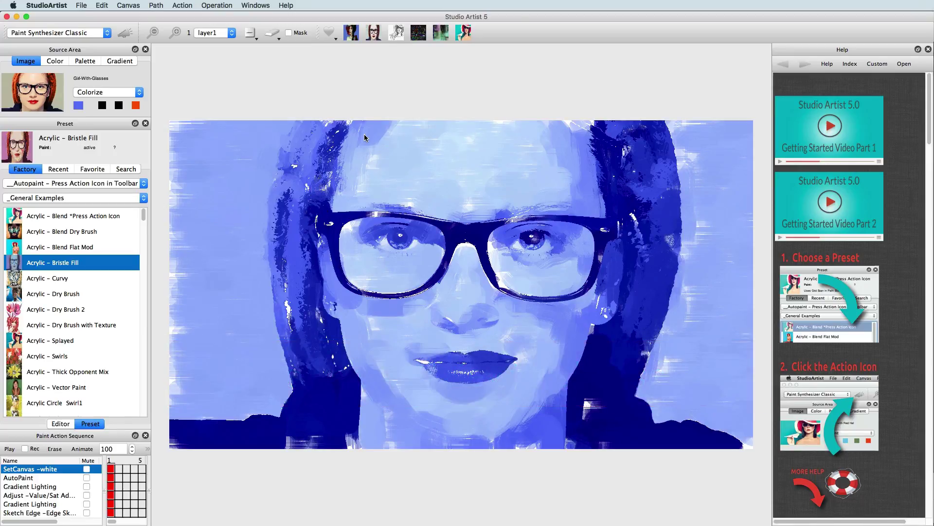
Step: Browse the colour wheel, palette and gradient sources, then open the main paint colour picker
left_click(55, 61)
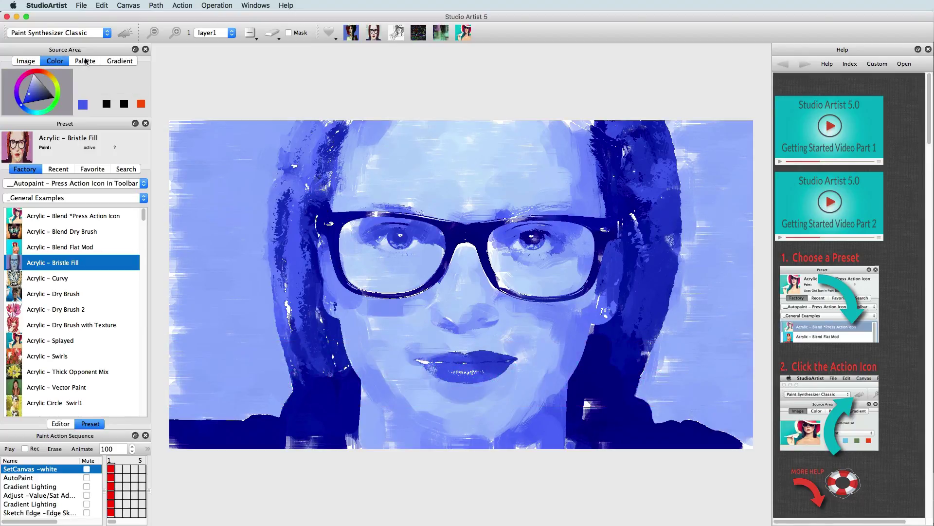
left_click(86, 60)
left_click(129, 61)
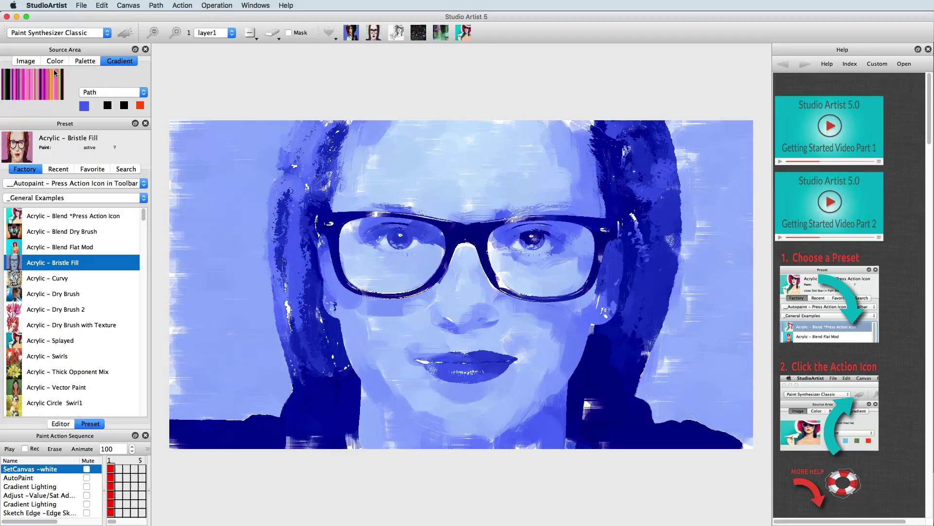
left_click(23, 62)
left_click(79, 106)
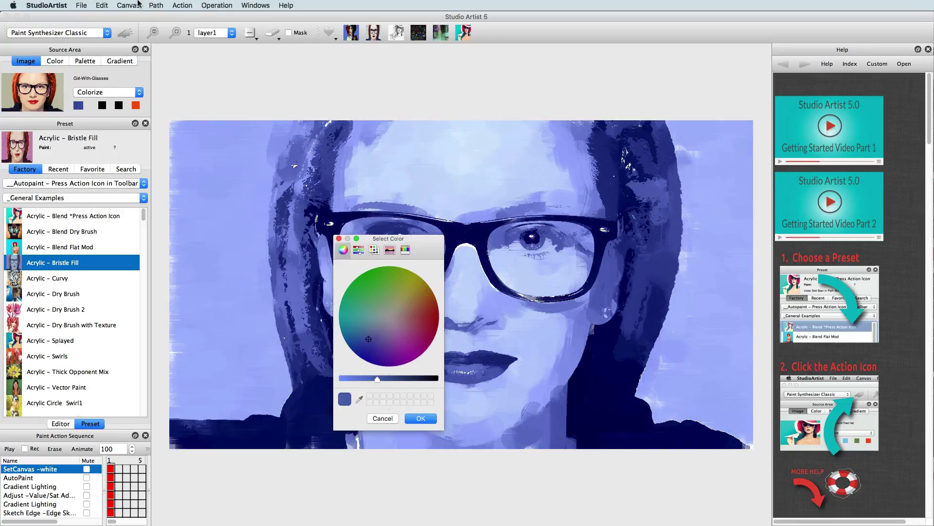
Step: Set the main source colour to bright yellow with Edit > Source Color Picker
key("Escape")
left_click(100, 5)
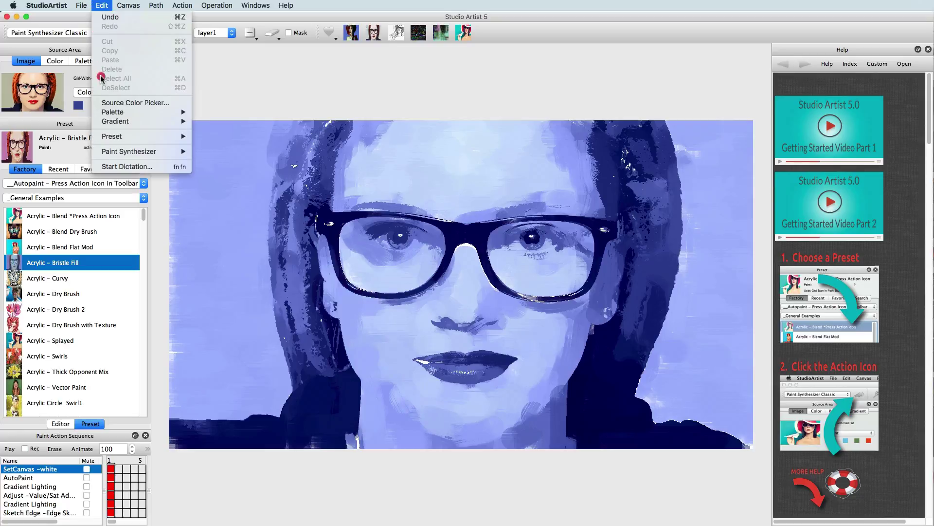
left_click(117, 102)
left_click_drag(397, 306, 406, 285)
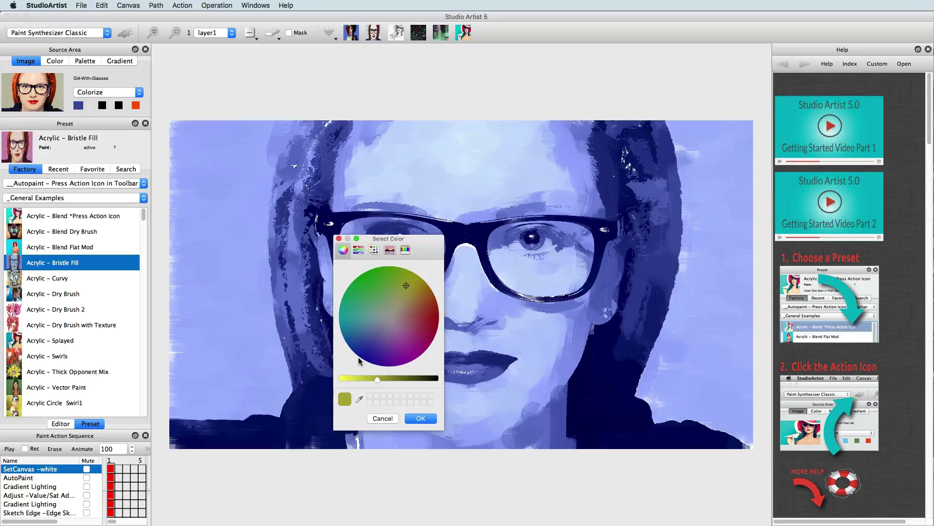
left_click(344, 379)
key("Return")
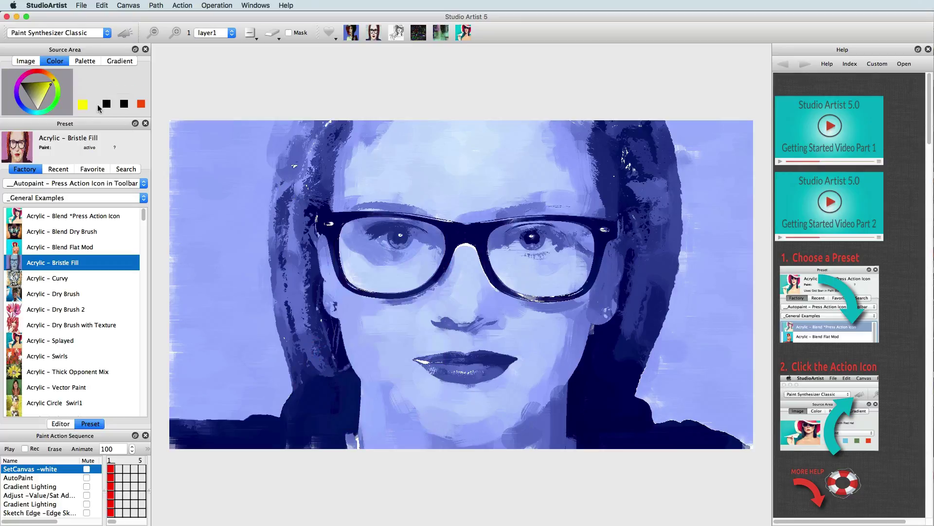
Step: Switch the source photo's colouring mode to Palettize
left_click(25, 61)
left_click(107, 92)
left_click(99, 106)
Step: Autopaint, generate the palette from the source image, and repaint the portrait with it
left_click(125, 33)
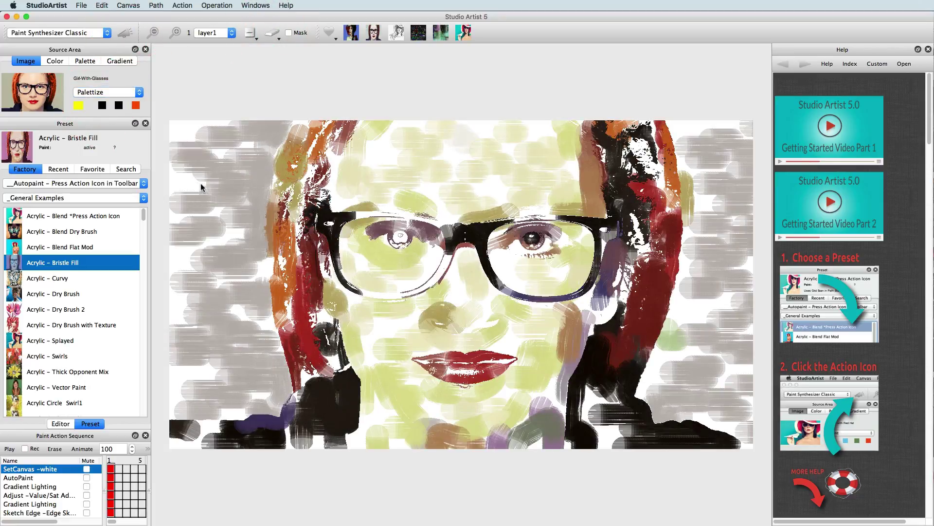
left_click(81, 63)
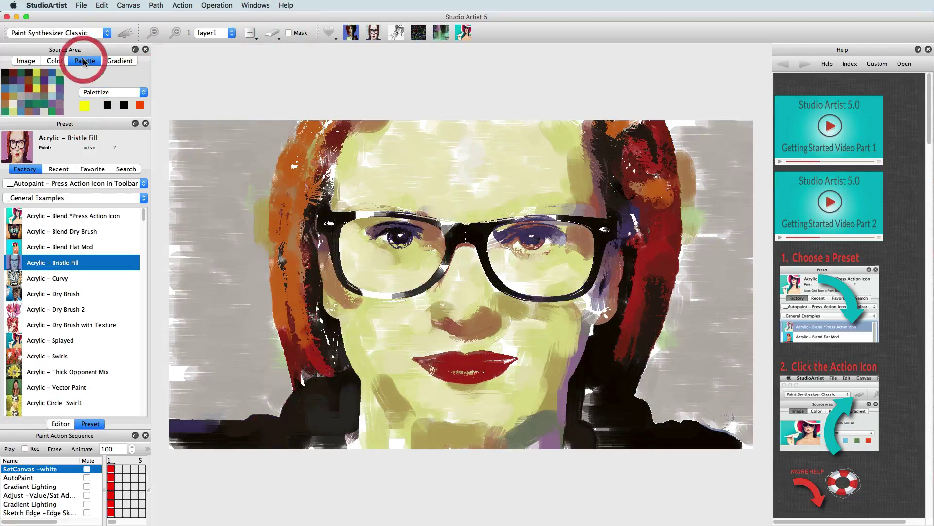
left_click(106, 6)
mouse_move(118, 115)
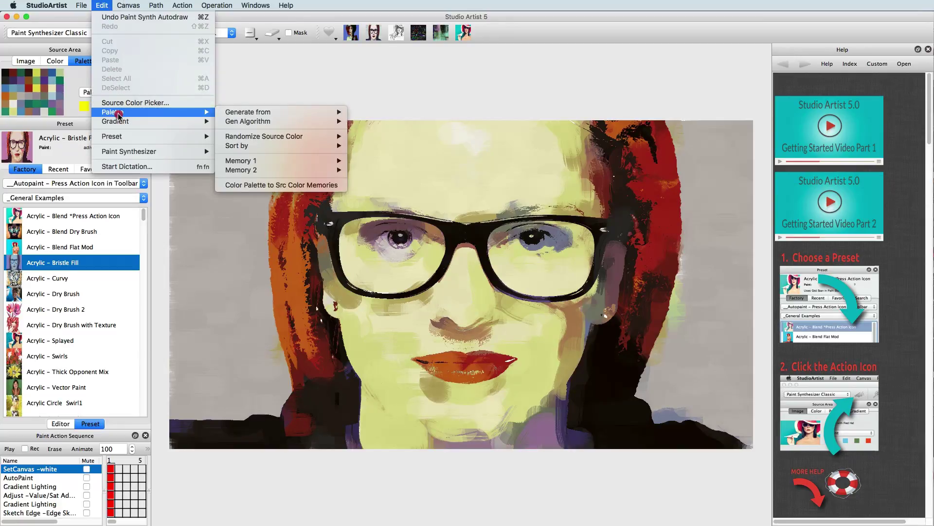
mouse_move(310, 114)
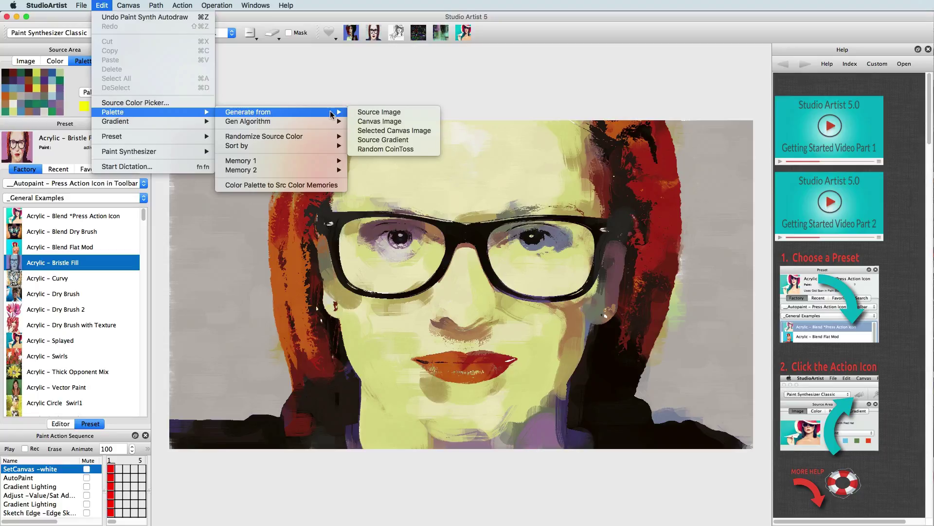
left_click(389, 116)
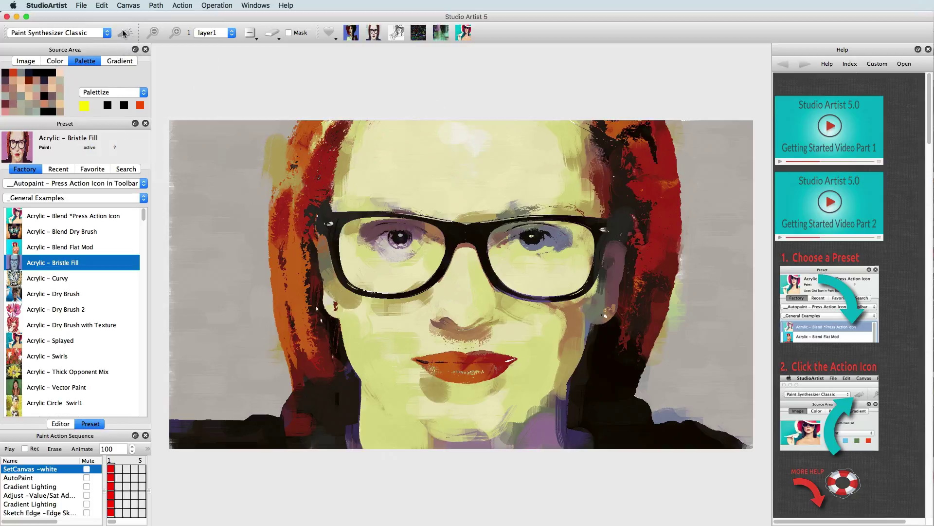
left_click(125, 33)
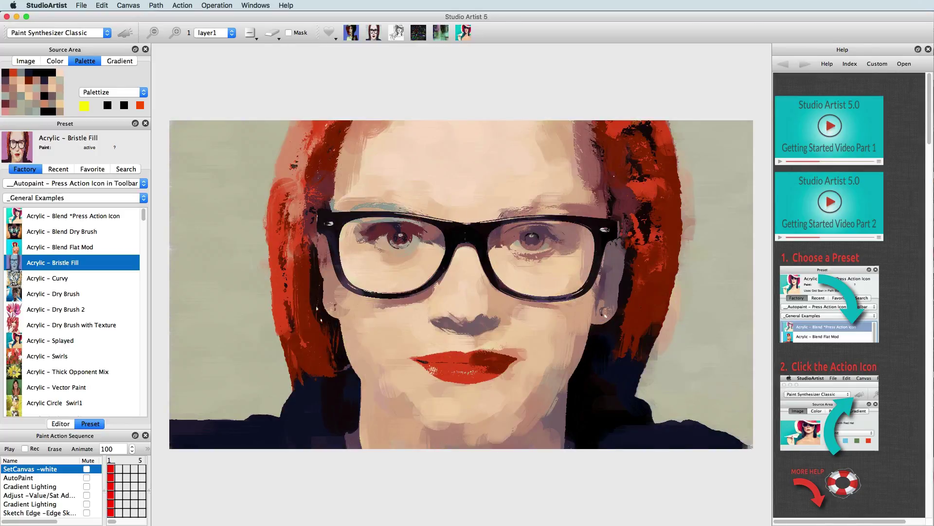
Step: Drag two Picasso paintings from Chrome onto the Source Area as palette sources
key("super+Tab")
left_click_drag(443, 240, 61, 88)
scroll(368, 138, "down", 5)
left_click_drag(369, 138, 41, 95)
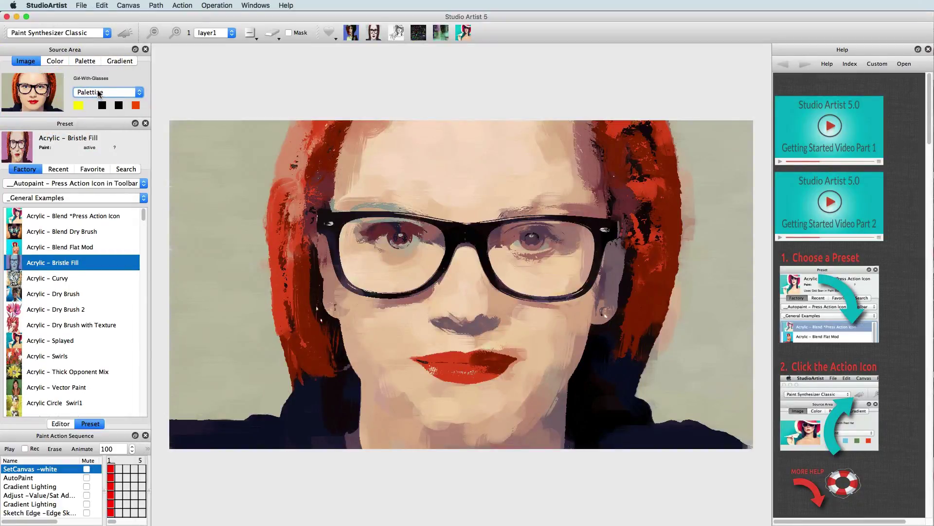
Step: Set source colouring to Fixed and clear the canvas
left_click(102, 92)
left_click(93, 78)
left_click(273, 33)
Step: Load the cd_acrylic02 preset from _Manual Painting > CD – Natural Media
left_click(63, 183)
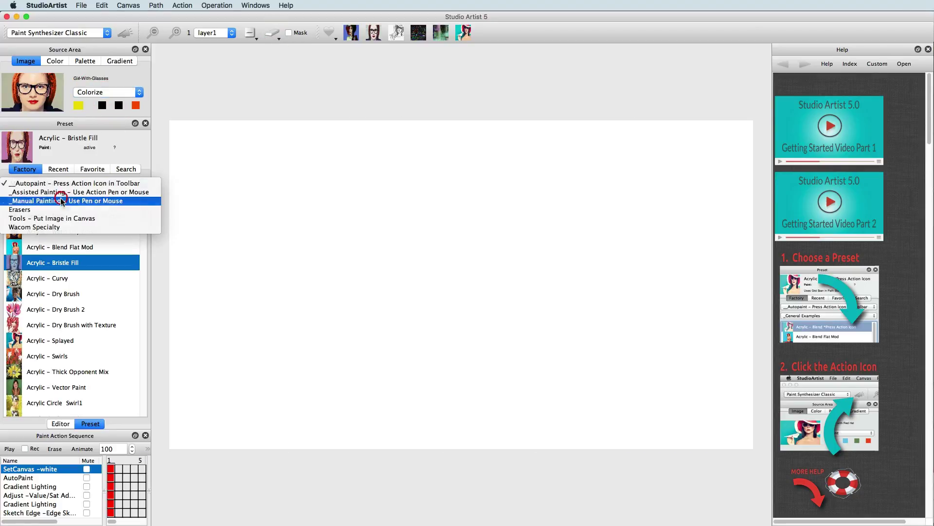
left_click(61, 198)
left_click(61, 198)
left_click(65, 218)
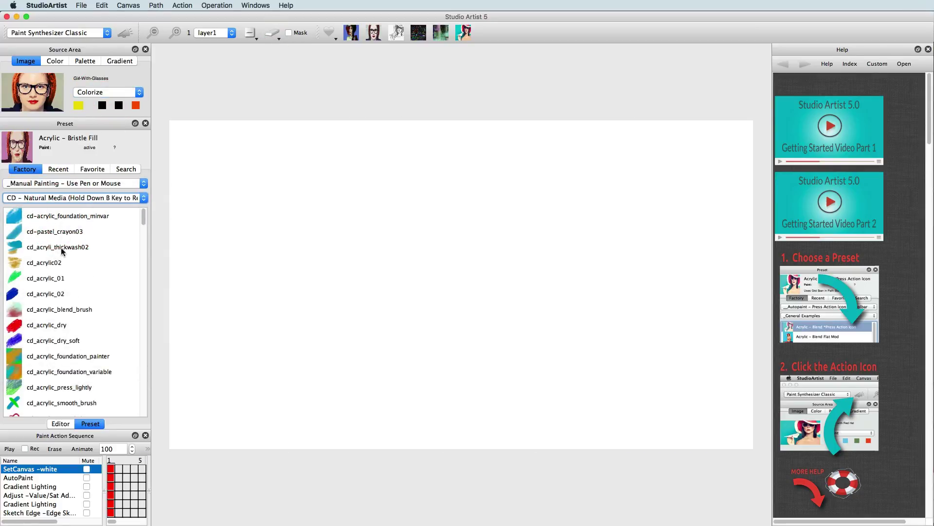
left_click(53, 263)
Step: Paint three yellow test strokes, then switch to the colour wheel source
mouse_move(195, 232)
left_mouse_down()
mouse_move(589, 217)
mouse_move(624, 274)
mouse_move(636, 275)
left_mouse_up()
mouse_move(569, 304)
left_mouse_down()
mouse_move(358, 279)
mouse_move(316, 321)
left_mouse_up()
left_click_drag(289, 349, 657, 351)
left_click(55, 61)
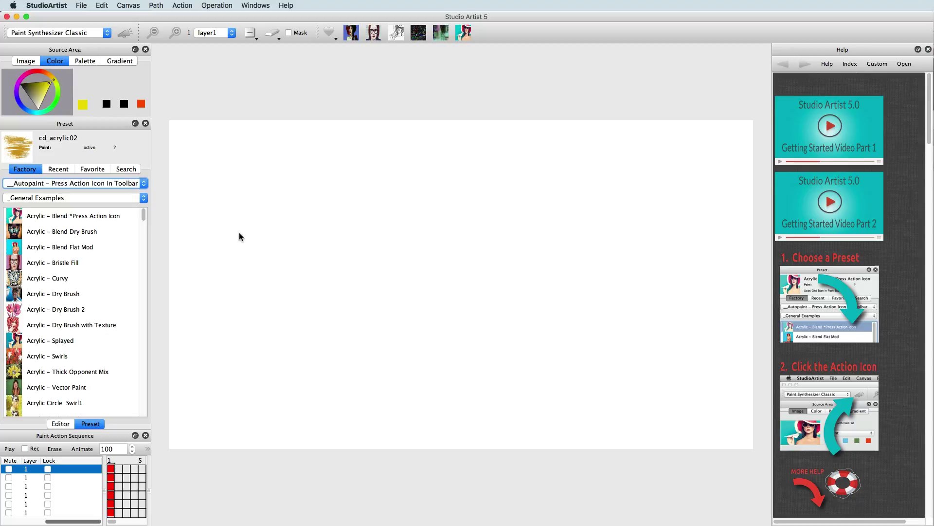
Step: Use a fixed palette colour to paint a beige stroke, then a black one
left_click(85, 61)
left_click(111, 93)
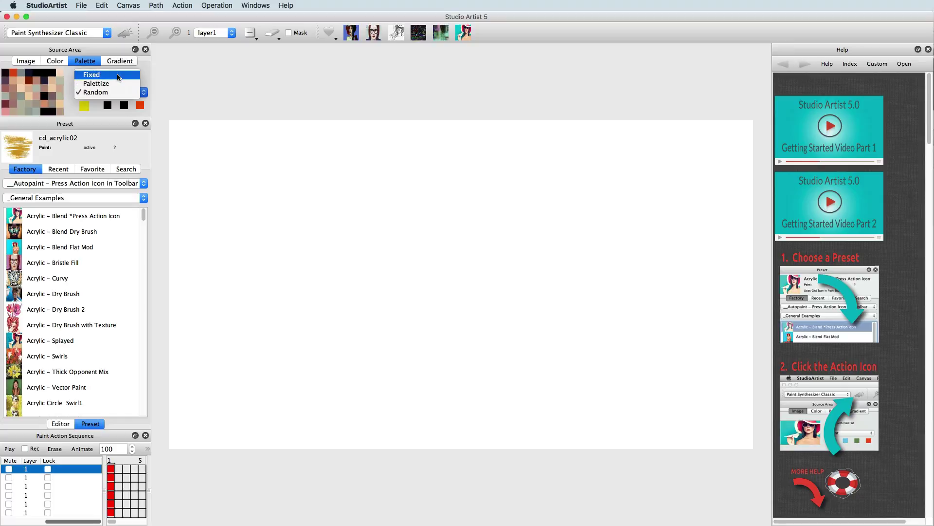
left_click(119, 77)
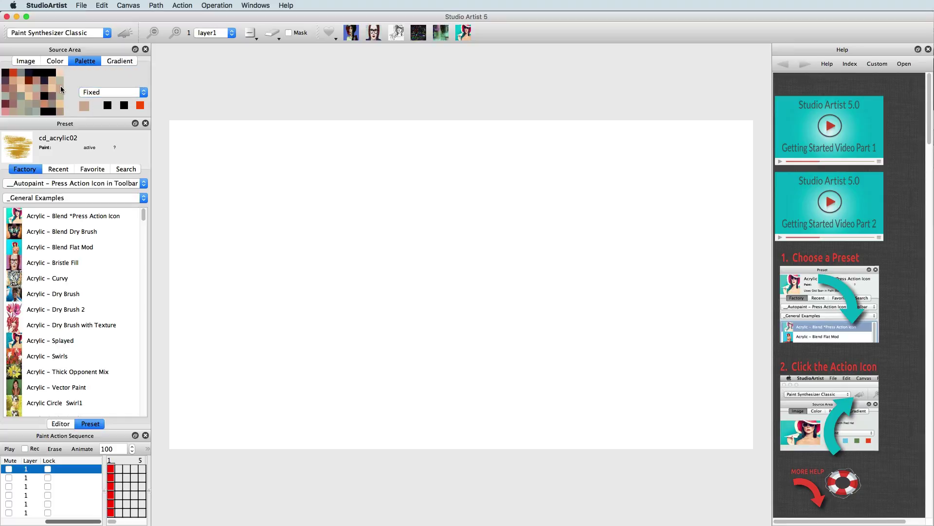
mouse_move(371, 203)
left_mouse_down()
mouse_move(561, 258)
mouse_move(343, 293)
left_mouse_up()
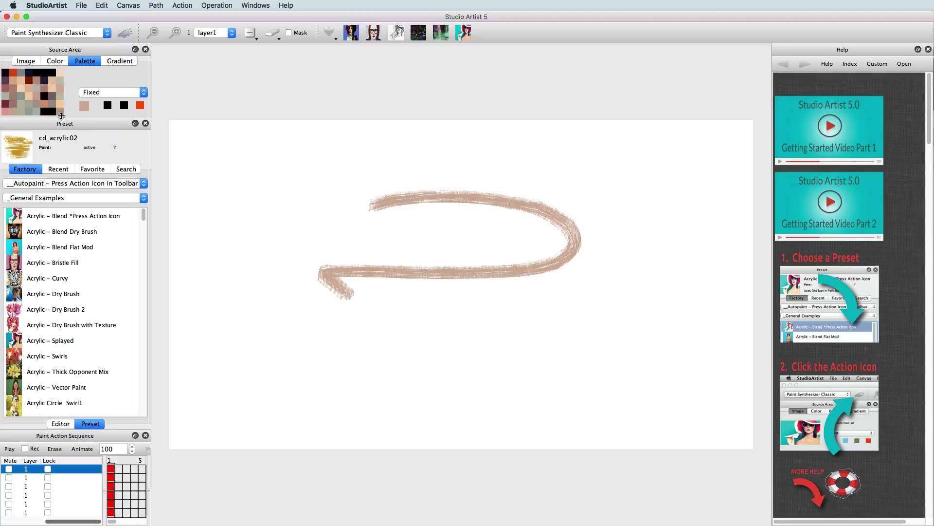
left_click(42, 98)
mouse_move(323, 219)
left_mouse_down()
mouse_move(551, 298)
mouse_move(435, 303)
left_mouse_up()
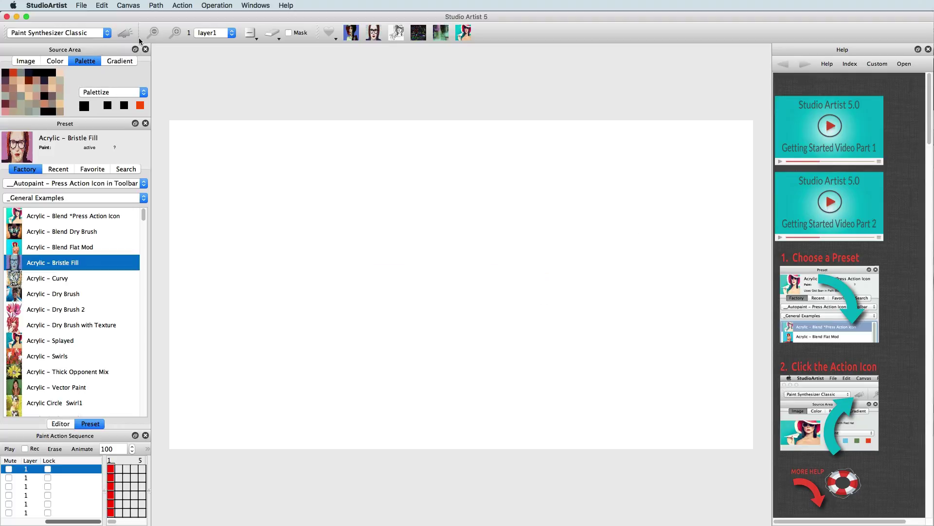
Step: Autopaint with Palettize and Random palette colours, clear the canvas, and select the Gradient source
left_click(125, 32)
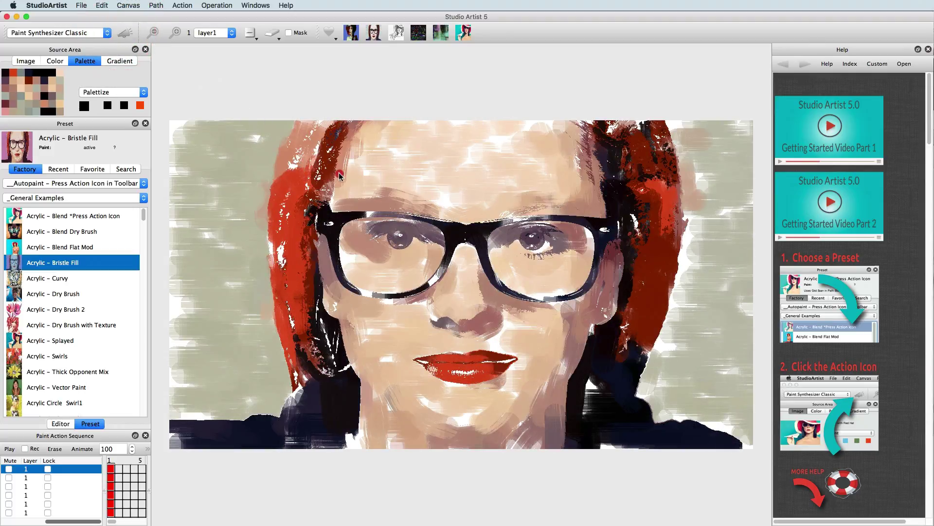
left_click(112, 92)
left_click(113, 101)
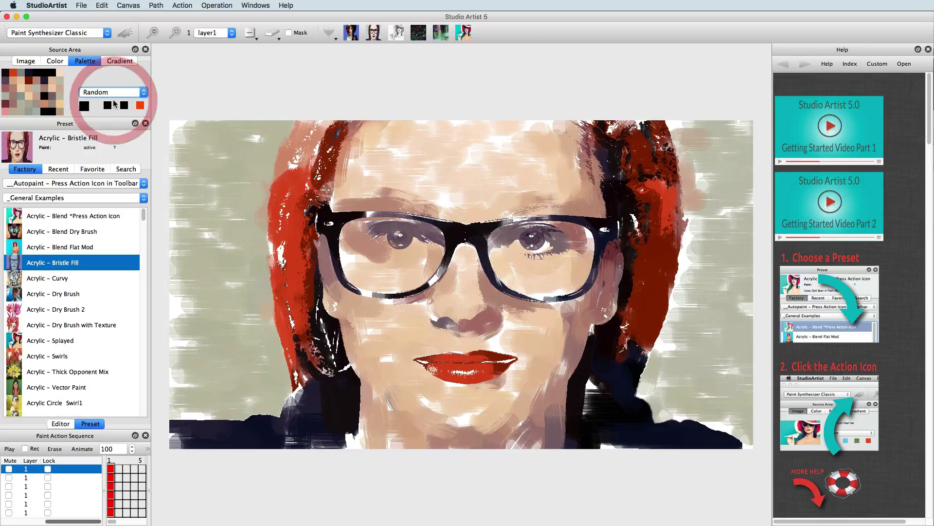
left_click(271, 33)
left_click(122, 33)
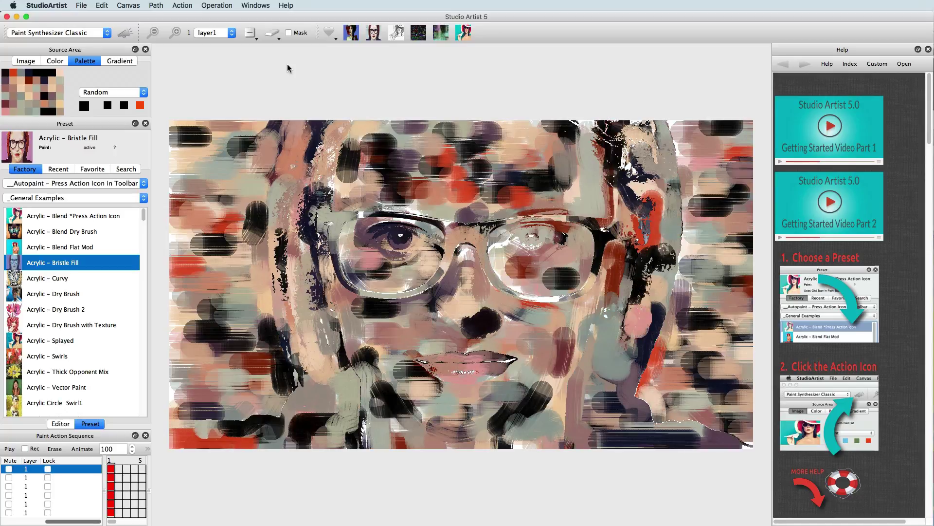
left_click(113, 87)
left_click(113, 61)
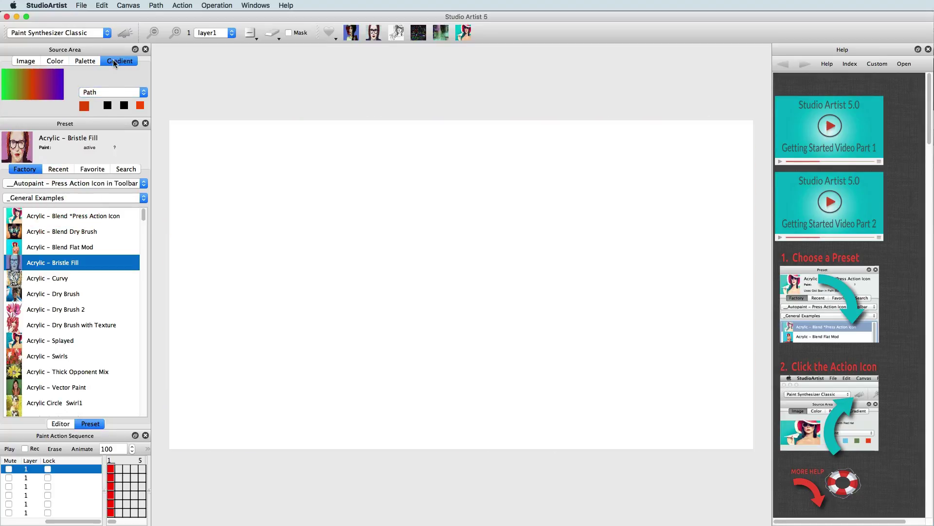
Step: Keep gradient colouring in Path mode and load cd_acrylic02 from _Manual Painting > CD – Natural Media
left_click(107, 94)
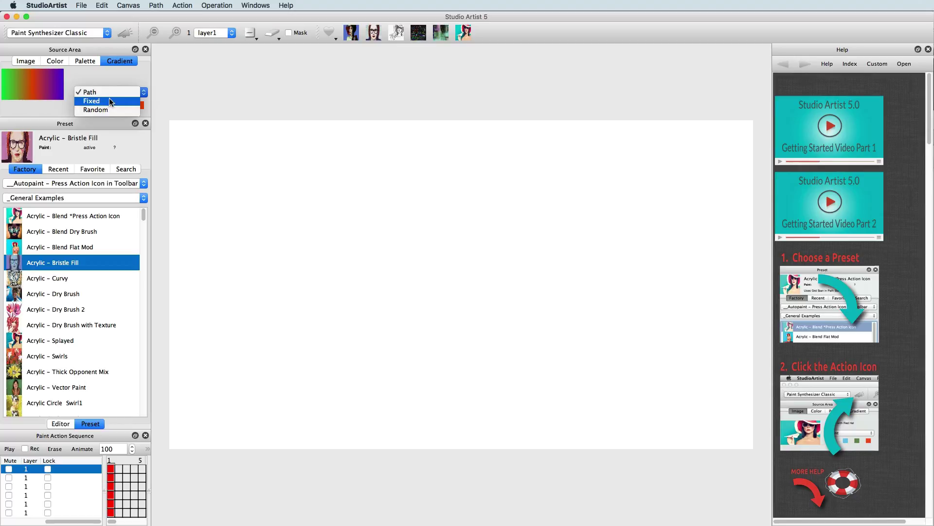
left_click(110, 92)
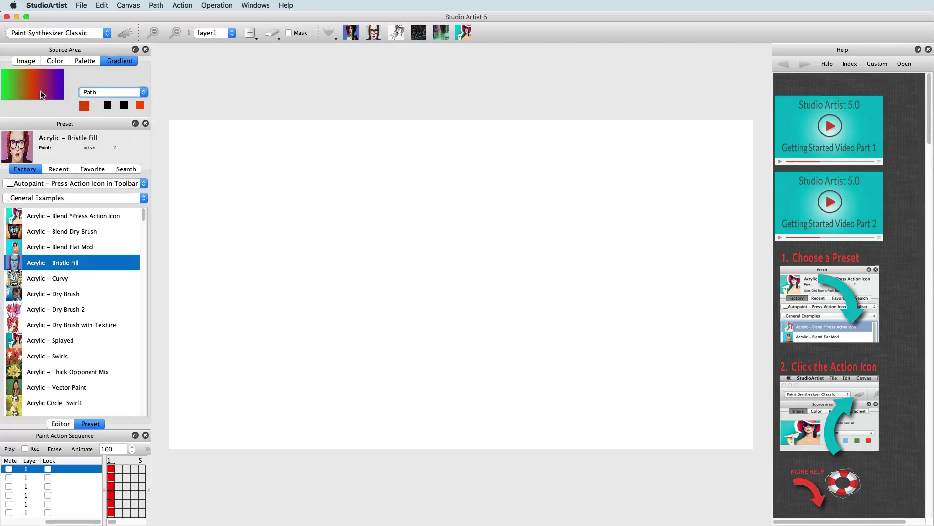
left_click(48, 183)
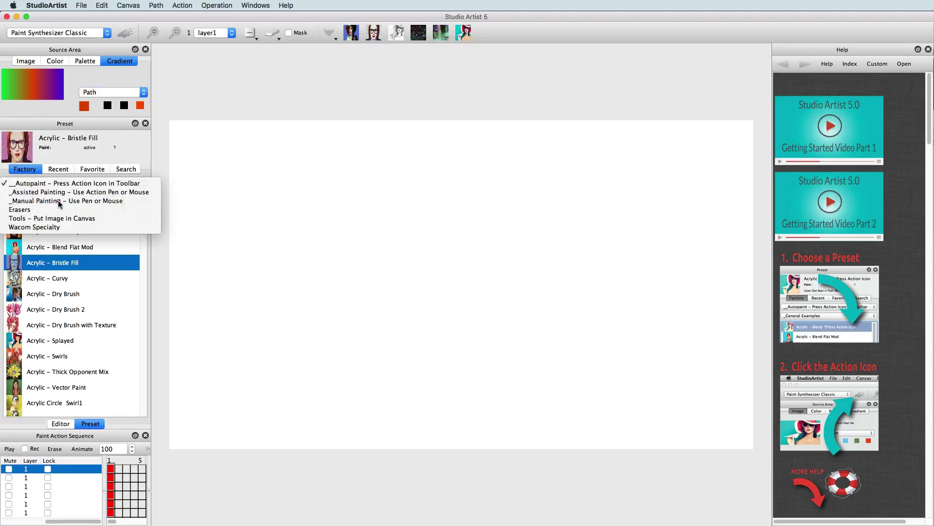
left_click(58, 201)
left_click(59, 198)
left_click(59, 216)
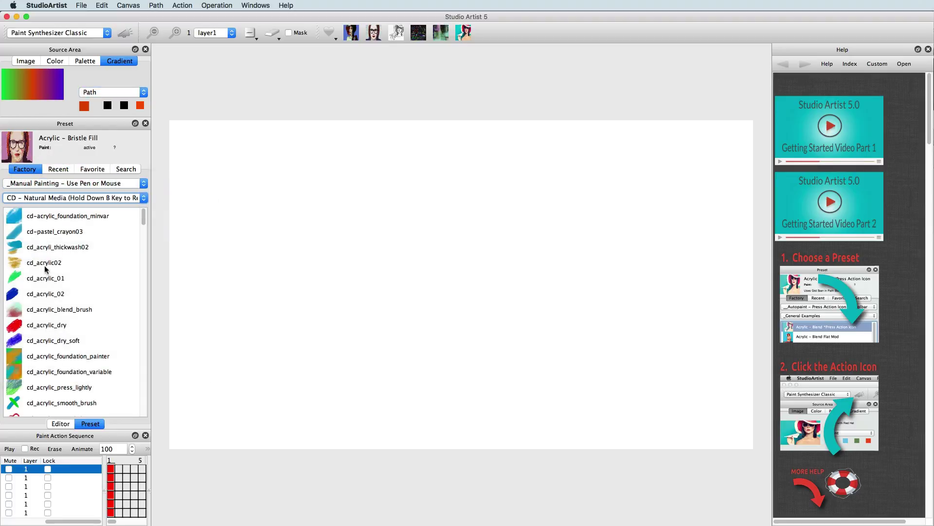
left_click(44, 263)
Step: Paint four horizontal gradient-coloured strokes down the canvas
left_click_drag(258, 188, 730, 214)
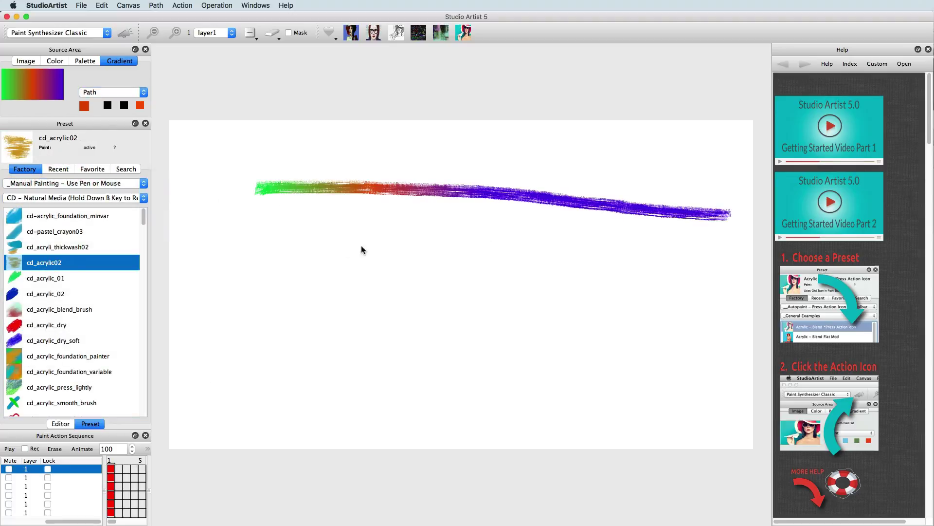
left_click_drag(264, 243, 714, 254)
left_click_drag(253, 297, 712, 303)
left_click_drag(253, 337, 639, 342)
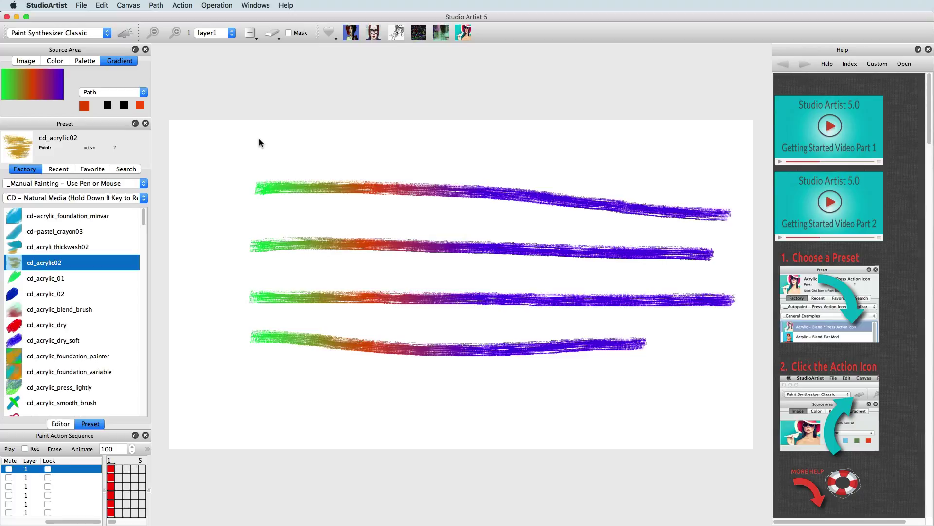
Step: Set gradient colouring to Fixed, pick purple, and paint a purple stroke near the top
left_click(110, 93)
left_click(109, 98)
left_click(57, 84)
mouse_move(385, 148)
left_mouse_down()
mouse_move(484, 158)
mouse_move(294, 147)
left_mouse_up()
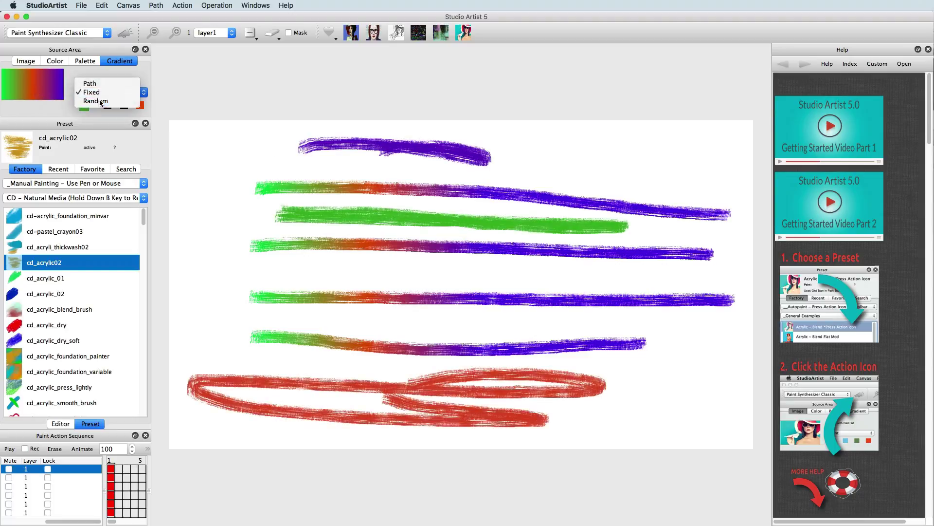
Step: Switch gradient colouring to Random and paint purple, olive and magenta strokes
left_click(101, 102)
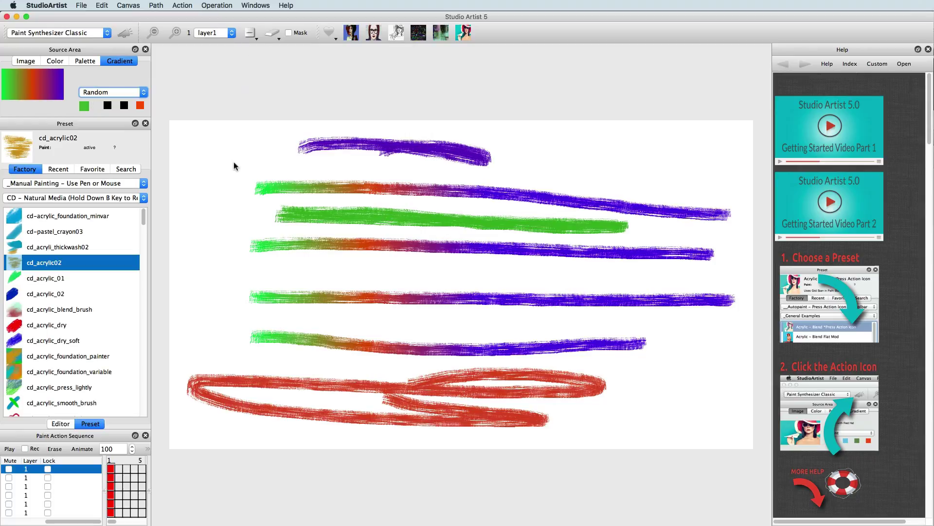
left_click_drag(215, 159, 345, 162)
mouse_move(210, 250)
left_mouse_down()
mouse_move(484, 272)
mouse_move(479, 246)
mouse_move(625, 151)
mouse_move(671, 132)
left_mouse_up()
mouse_move(684, 371)
left_mouse_down()
mouse_move(653, 359)
mouse_move(290, 366)
left_mouse_up()
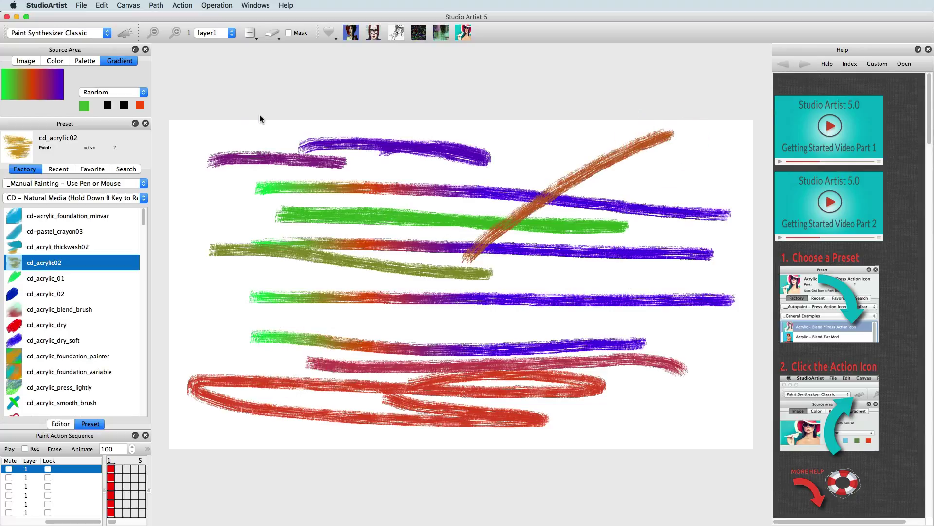
Step: Generate a new gradient with Edit > Gradient > Generate from > Source Image
left_click(102, 5)
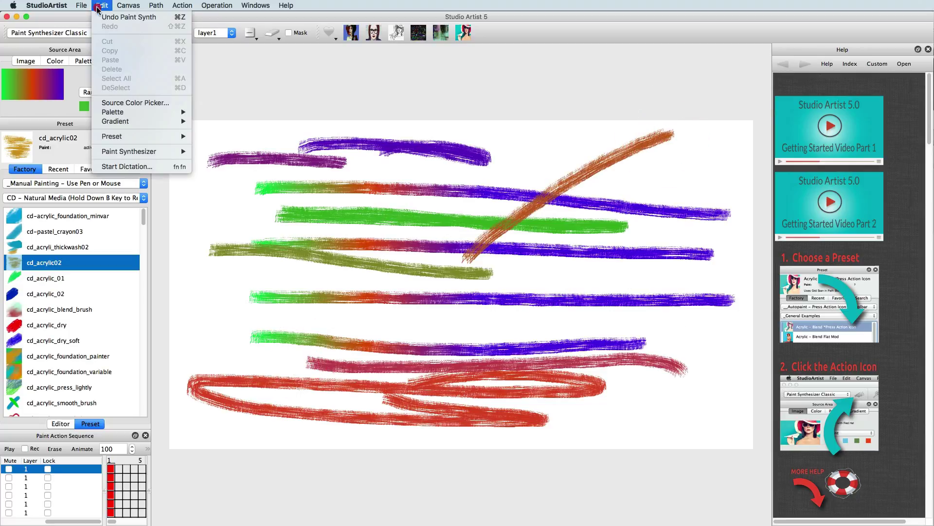
mouse_move(116, 122)
mouse_move(234, 121)
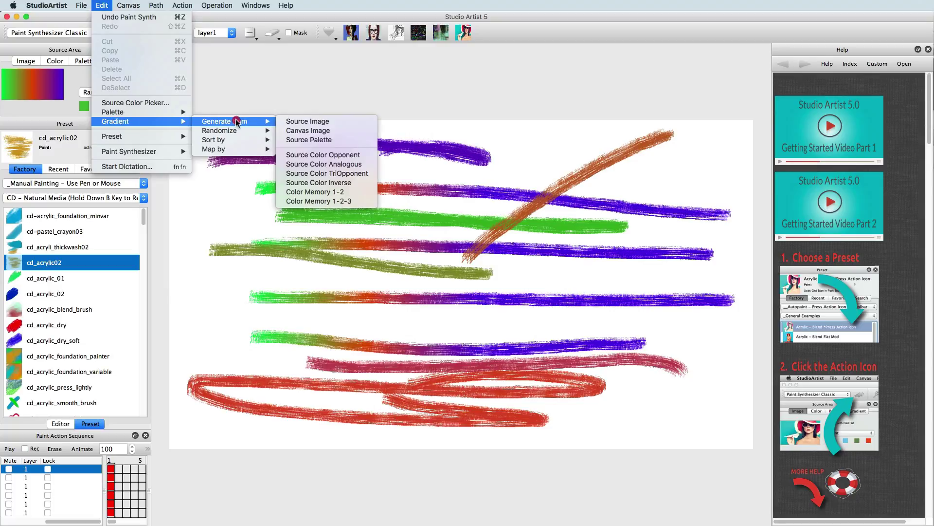
left_click(305, 120)
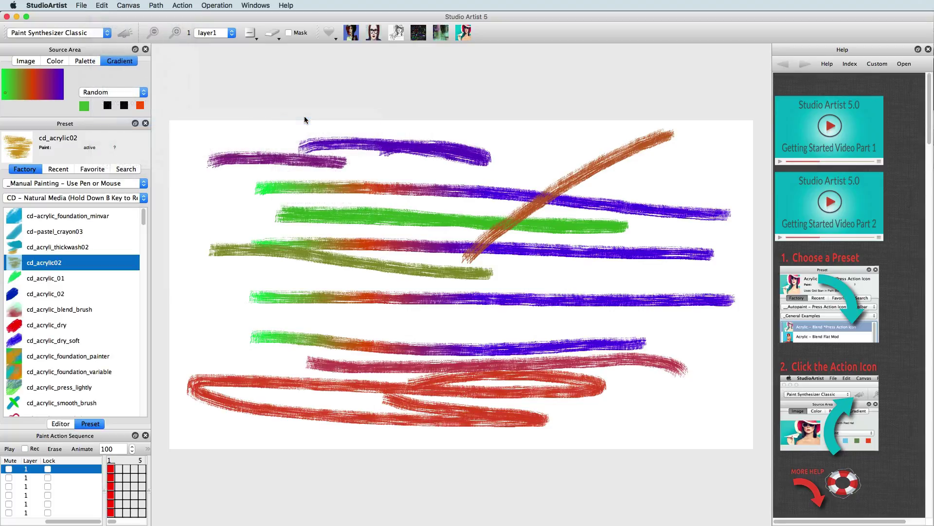
Step: Regenerate the gradient several times for different colour variations
left_click(41, 95)
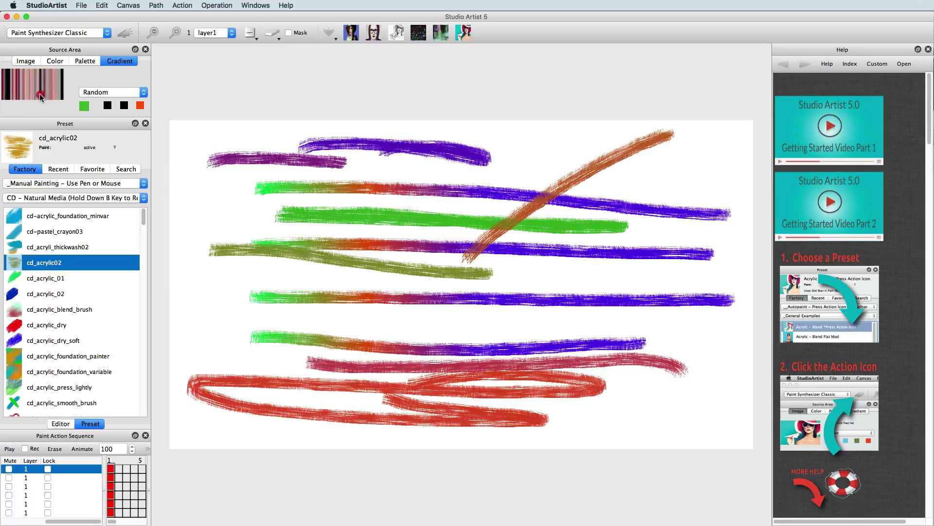
left_click(10, 89)
left_click(10, 89)
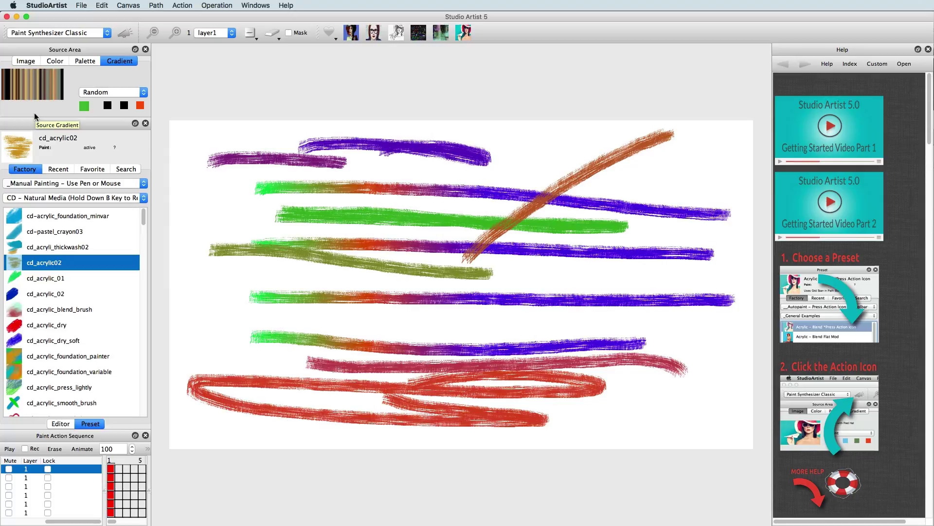
left_click(41, 100)
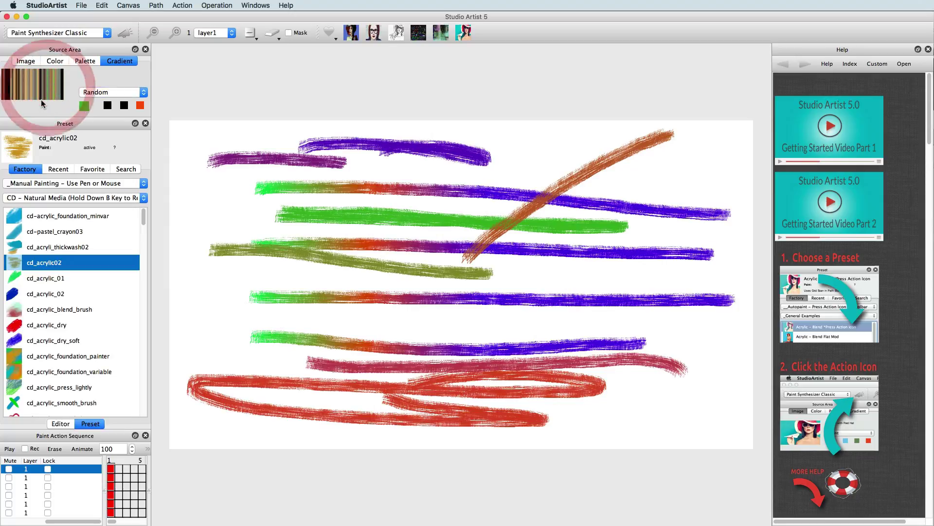